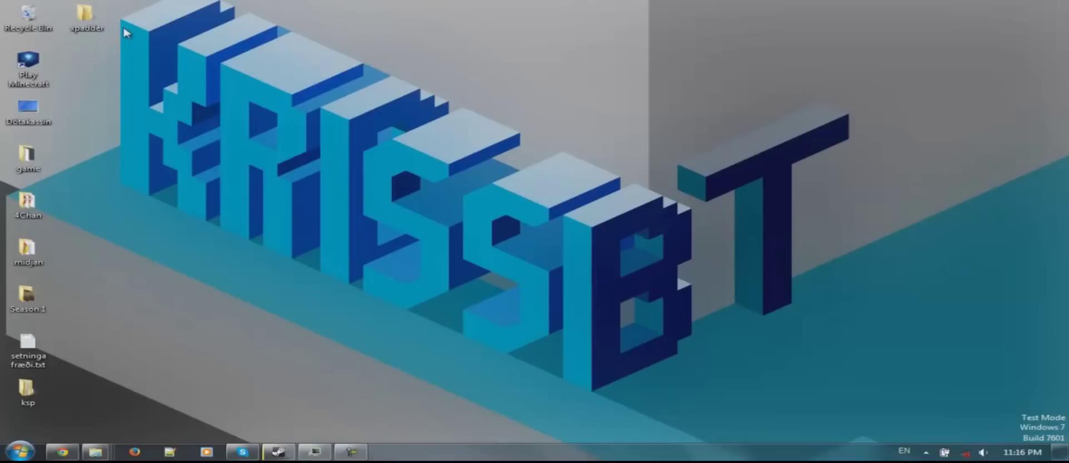
# Open the desktop xpadder folder containing Xpadder.exe and Minecraft.xpaddercontroller
pyautogui.doubleClick(85, 17)
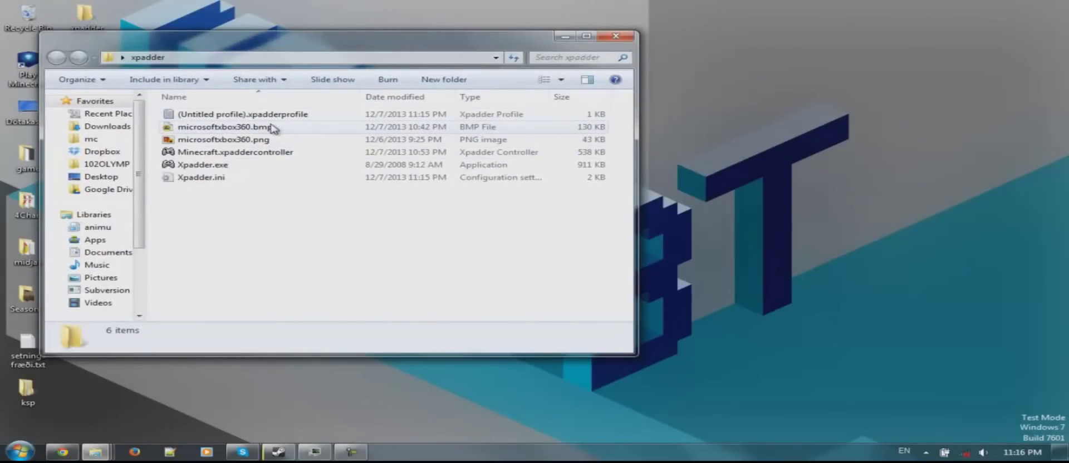
# Confirm Xpadder.exe uses Windows XP (Service Pack 3) compatibility mode, then launch it
pyautogui.doubleClick(244, 166)
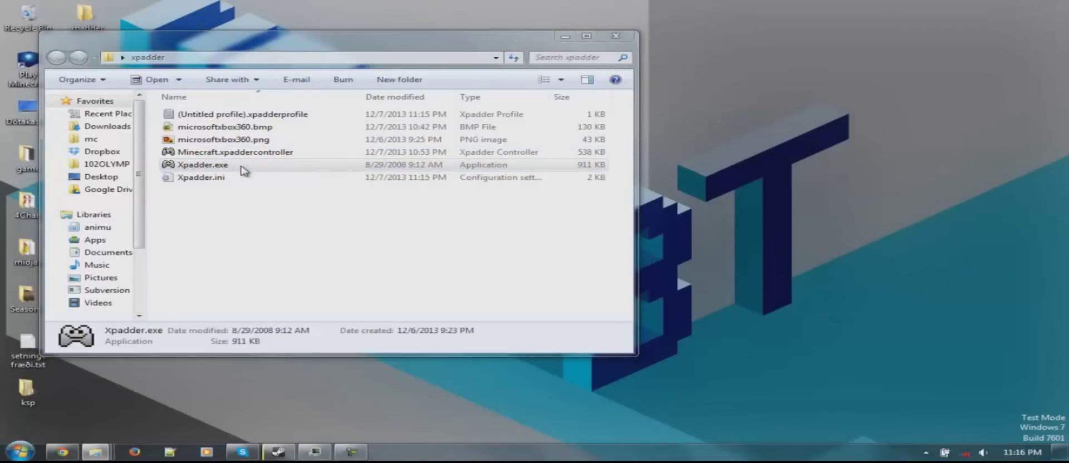
pyautogui.rightClick(346, 166)
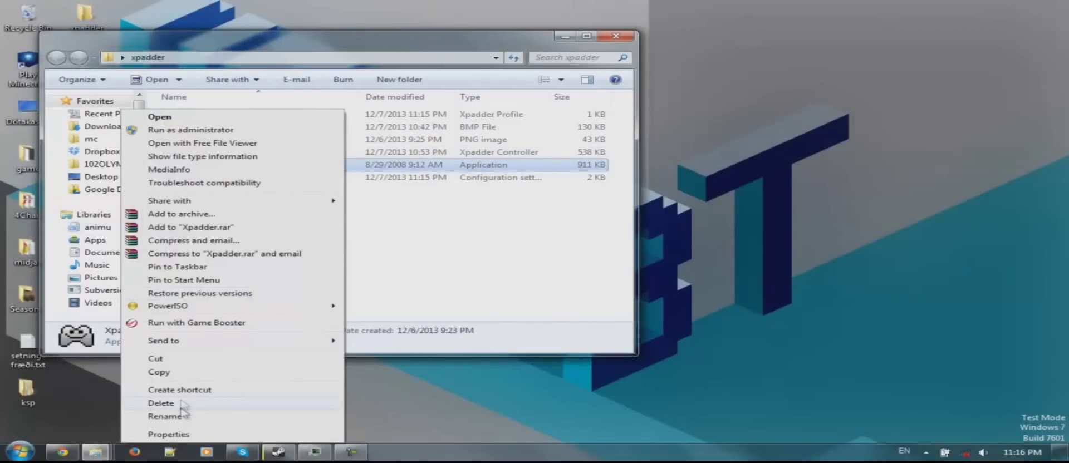
pyautogui.click(181, 436)
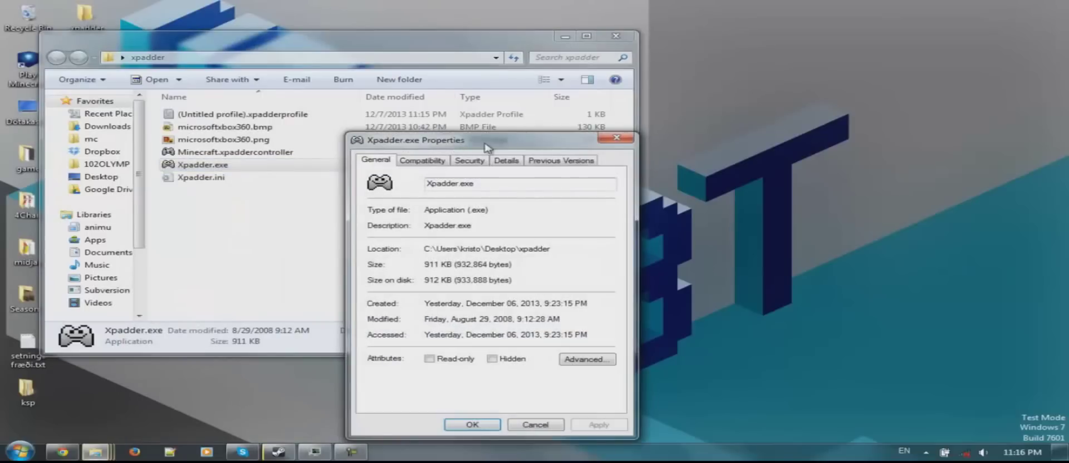
pyautogui.click(469, 160)
pyautogui.click(430, 160)
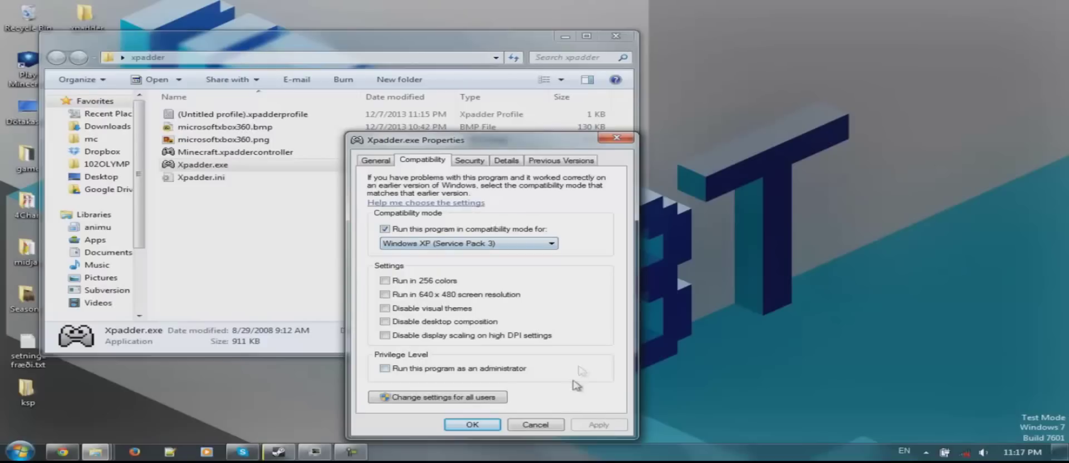
pyautogui.click(539, 426)
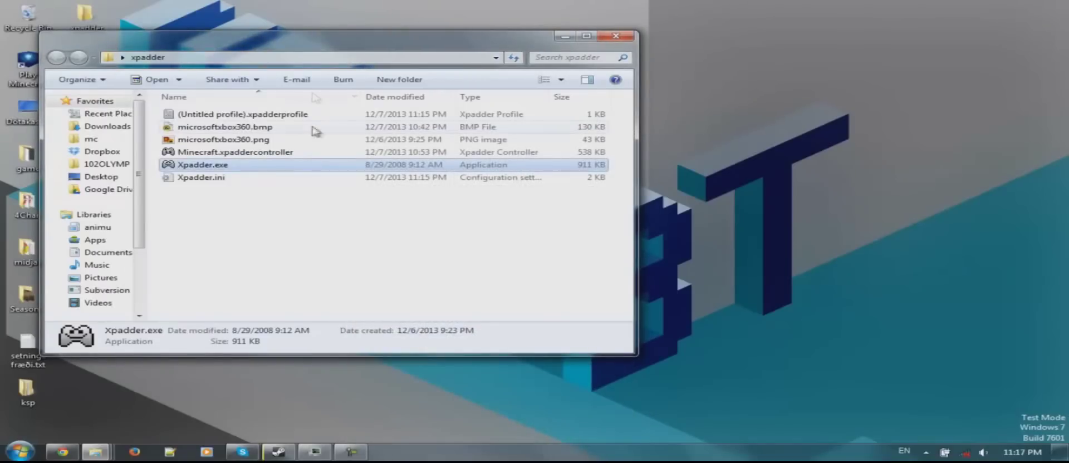
pyautogui.doubleClick(314, 165)
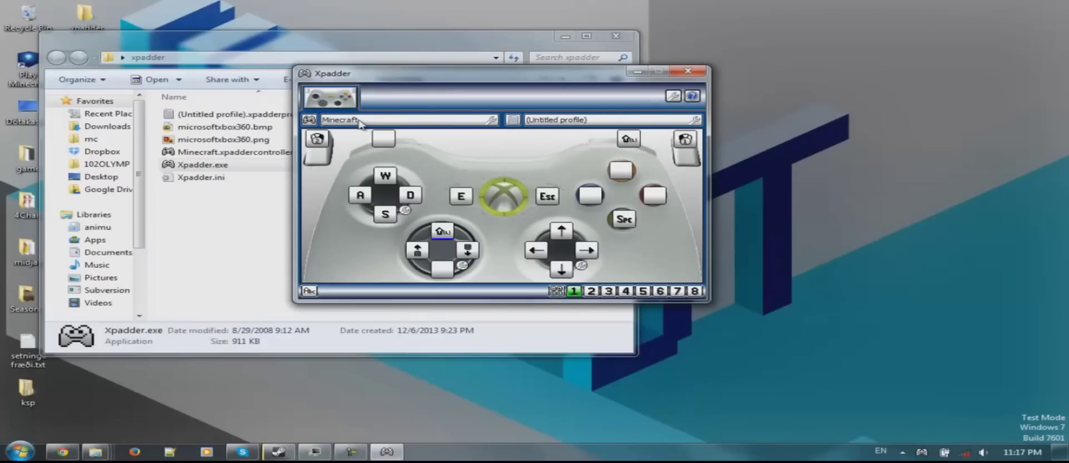
# Load microsoftxbox360.bmp as the Minecraft controller's image
pyautogui.click(385, 122)
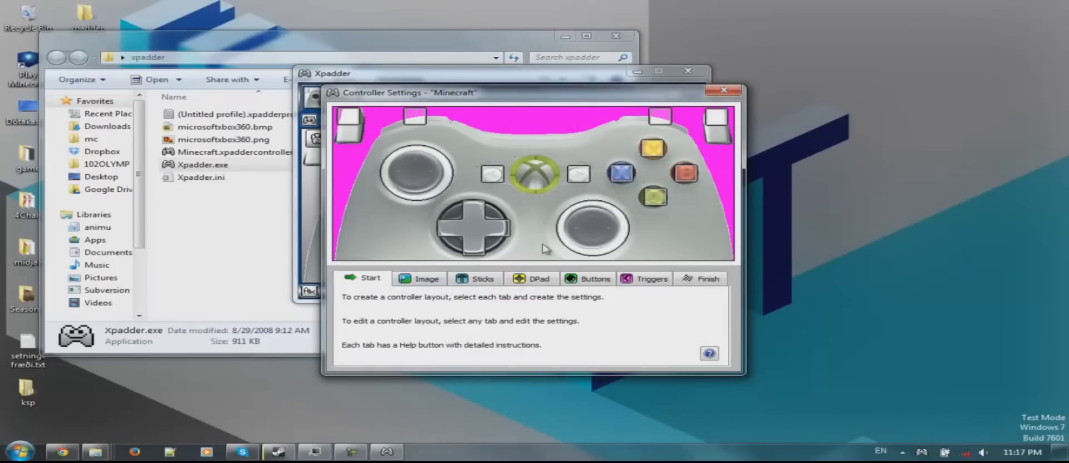
pyautogui.click(415, 281)
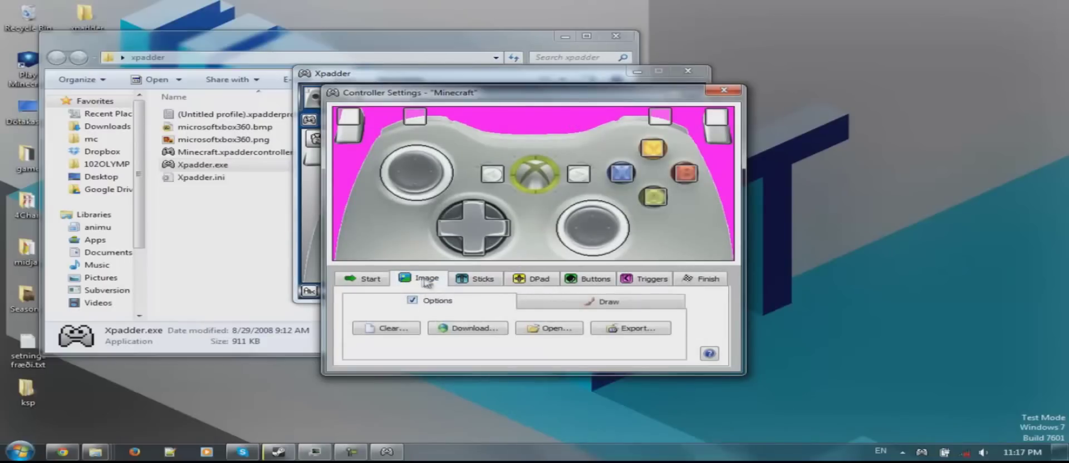
pyautogui.click(539, 330)
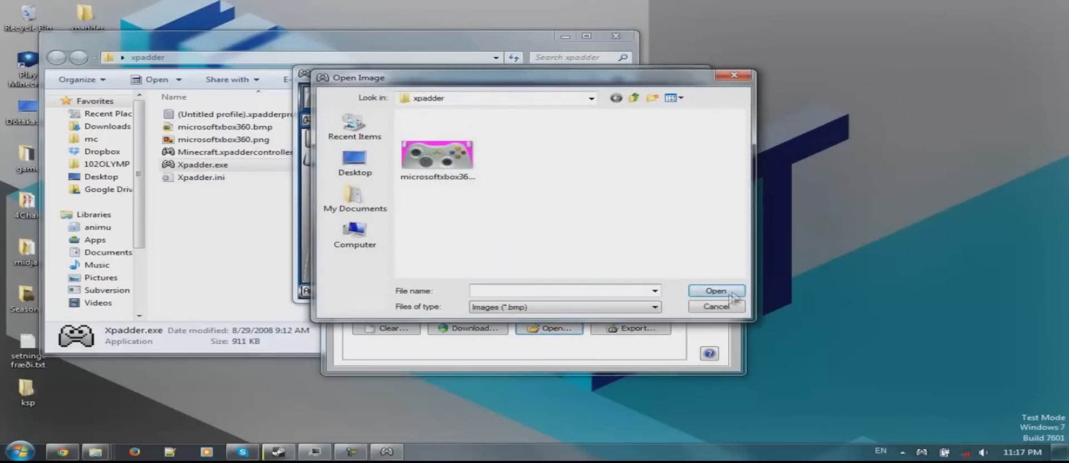
pyautogui.doubleClick(428, 154)
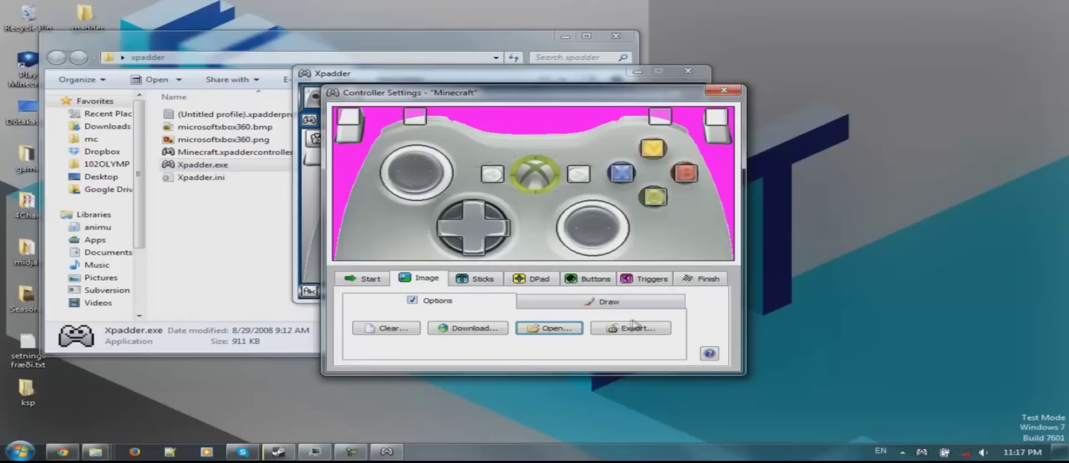
# Clear the controller image and disable both sticks and the D-pad
pyautogui.click(395, 330)
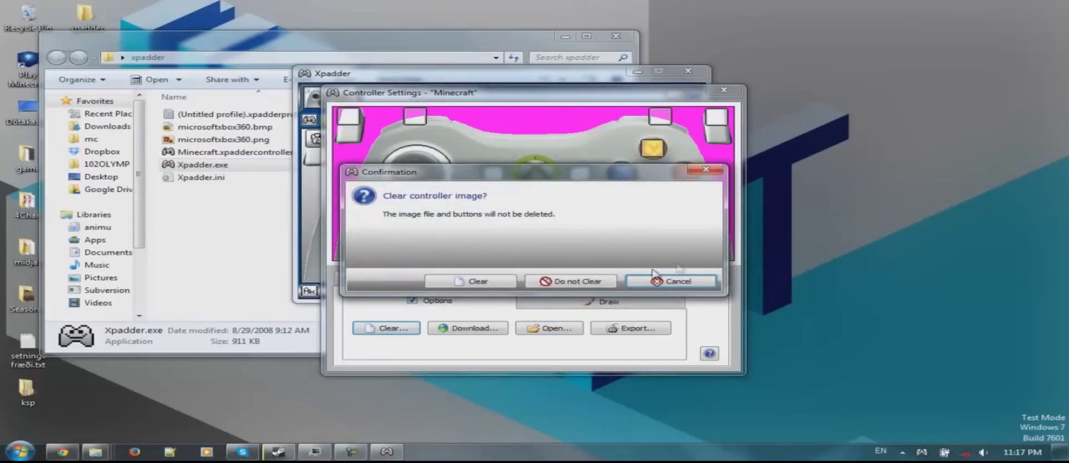
pyautogui.click(533, 282)
pyautogui.click(483, 280)
pyautogui.click(348, 328)
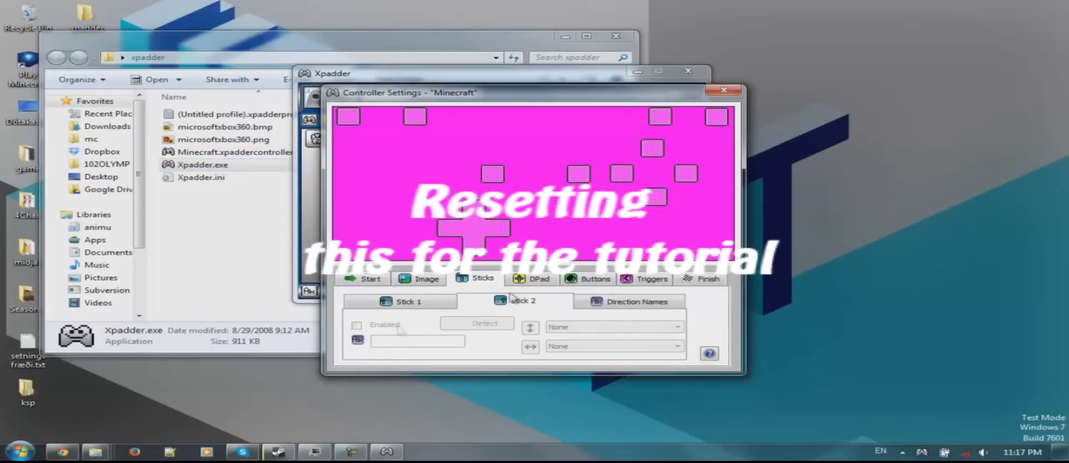
pyautogui.click(535, 279)
pyautogui.click(348, 305)
pyautogui.click(588, 278)
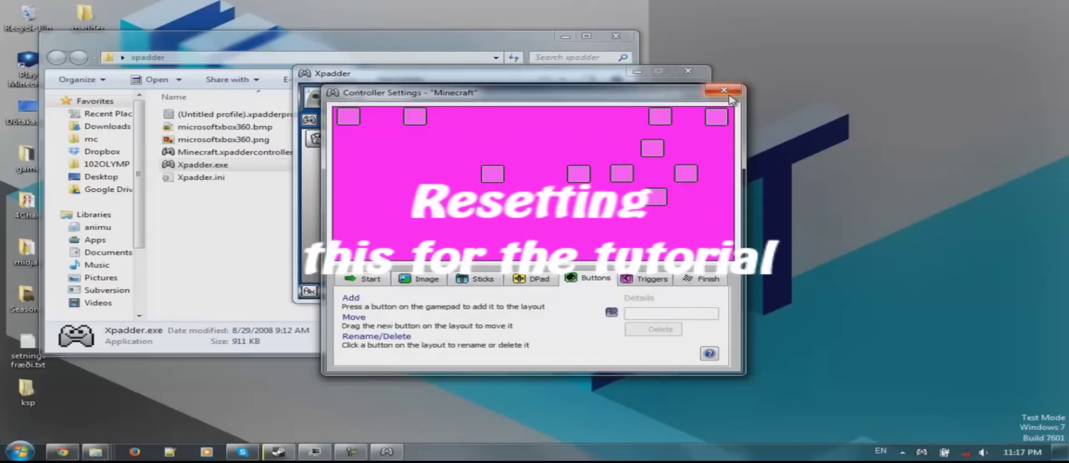
# Delete all ten button squares from the Minecraft layout
pyautogui.click(657, 197)
pyautogui.press('Delete')
pyautogui.click(686, 173)
pyautogui.press('Delete')
pyautogui.click(653, 147)
pyautogui.press('Delete')
pyautogui.click(621, 173)
pyautogui.press('Delete')
pyautogui.click(578, 174)
pyautogui.press('Delete')
pyautogui.click(493, 174)
pyautogui.press('Delete')
pyautogui.click(415, 115)
pyautogui.press('Delete')
pyautogui.click(348, 115)
pyautogui.press('Delete')
pyautogui.click(661, 117)
pyautogui.press('Delete')
pyautogui.click(719, 117)
pyautogui.press('Delete')
pyautogui.click(475, 279)
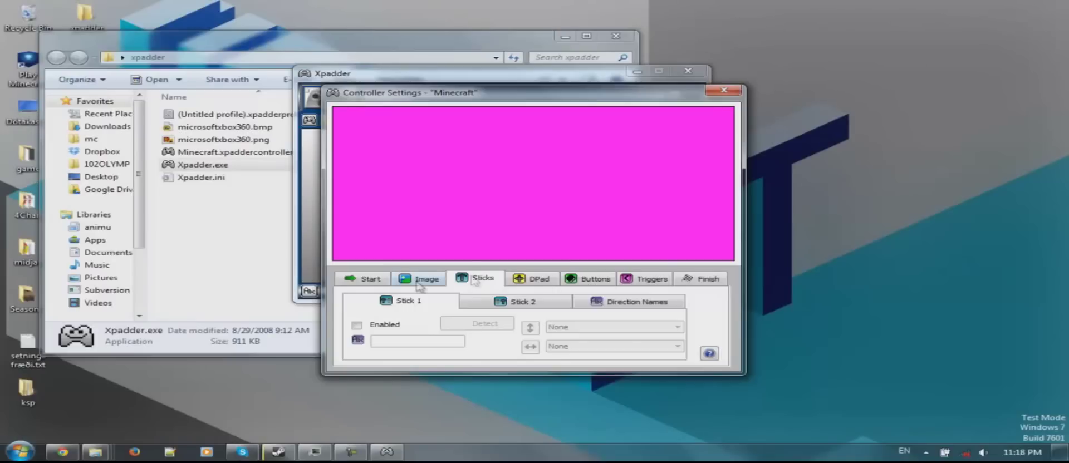
pyautogui.click(441, 281)
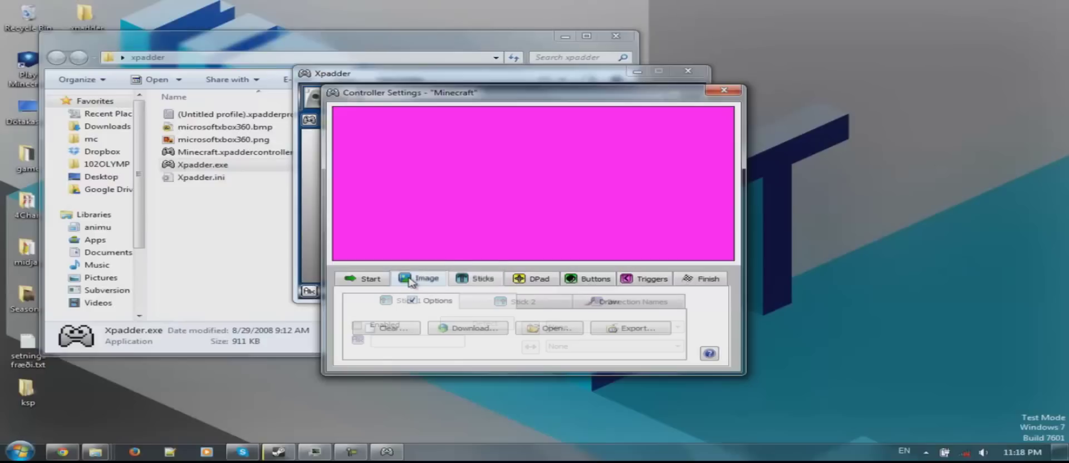
# Reload microsoftxbox360.bmp as the Minecraft layout's controller image
pyautogui.click(544, 328)
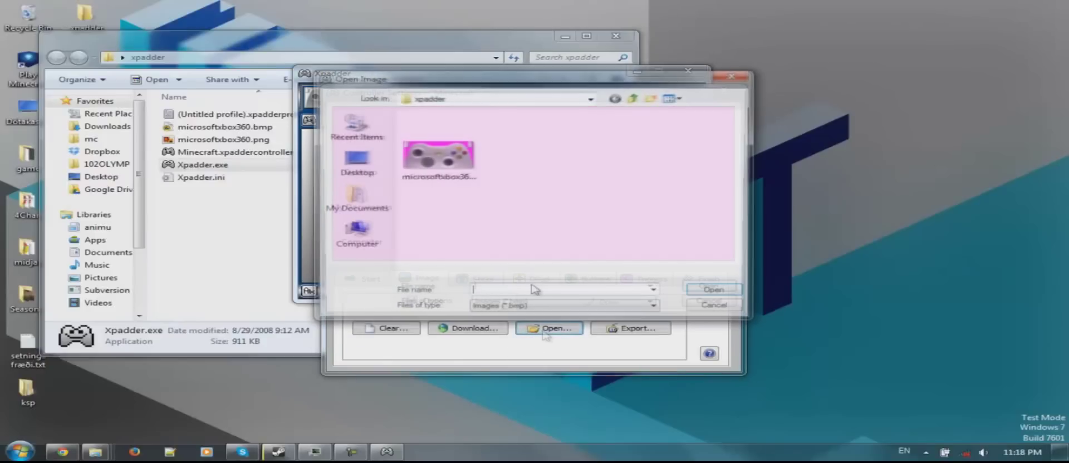
pyautogui.doubleClick(454, 166)
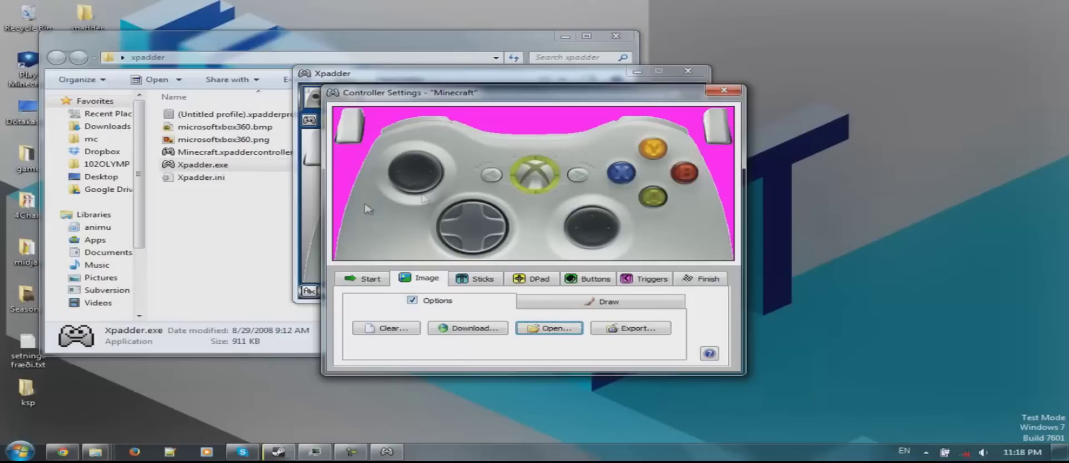
pyautogui.click(472, 281)
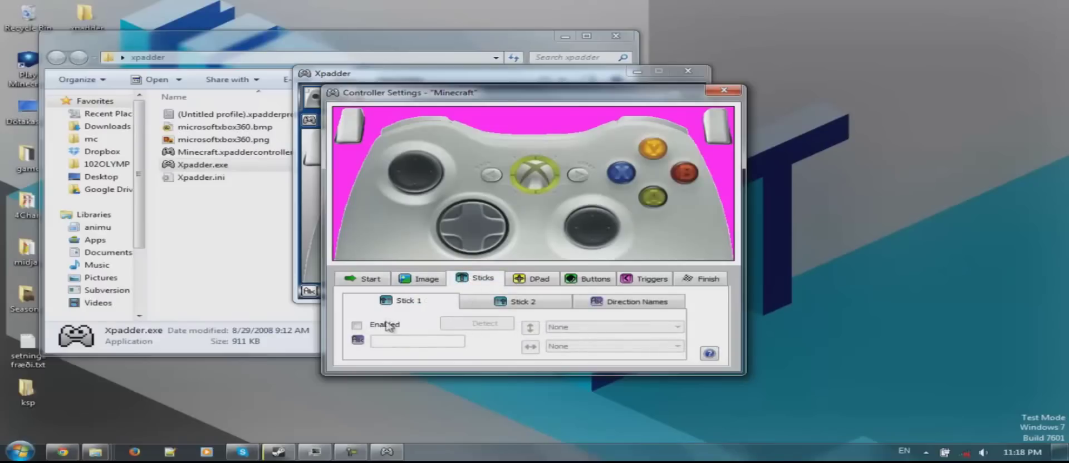
# Enable Stick 1, detect its movement, and position its circle on the controller image
pyautogui.click(357, 327)
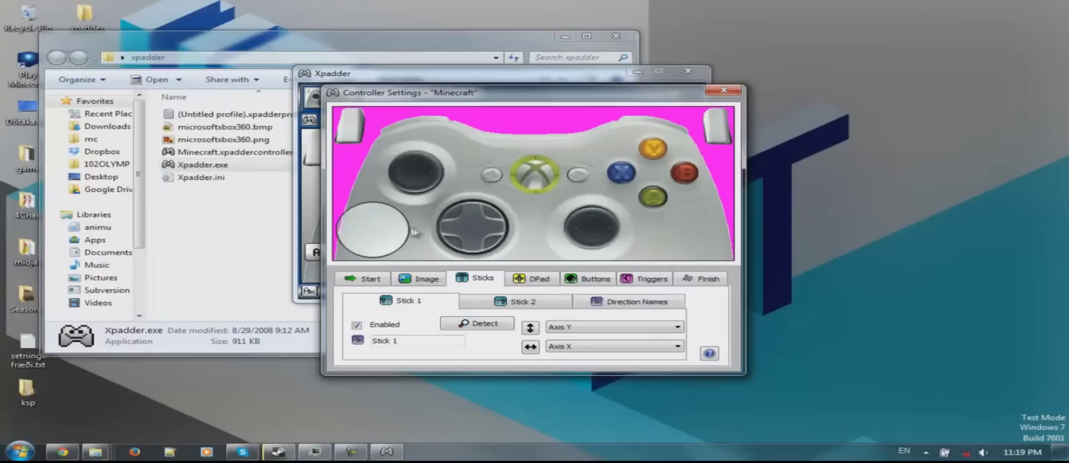
pyautogui.moveTo(390, 233); pyautogui.dragTo(490, 229)
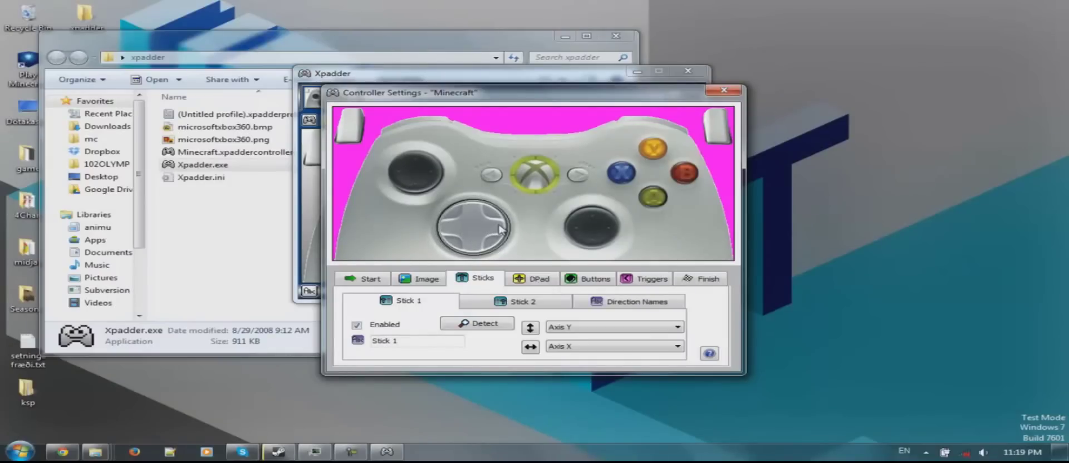
pyautogui.moveTo(479, 237); pyautogui.dragTo(475, 234)
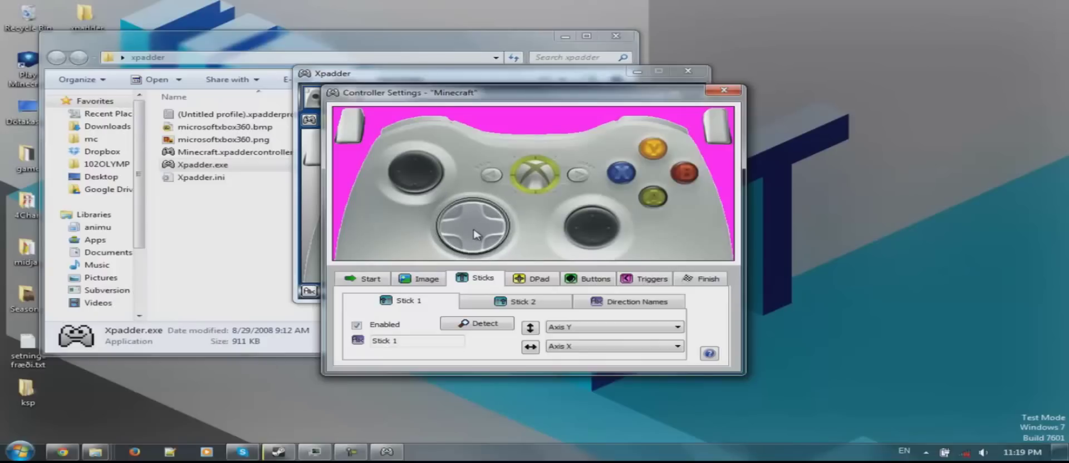
# Enable Stick 2 on the right thumbstick and move Stick 1 onto the left thumbstick
pyautogui.click(503, 304)
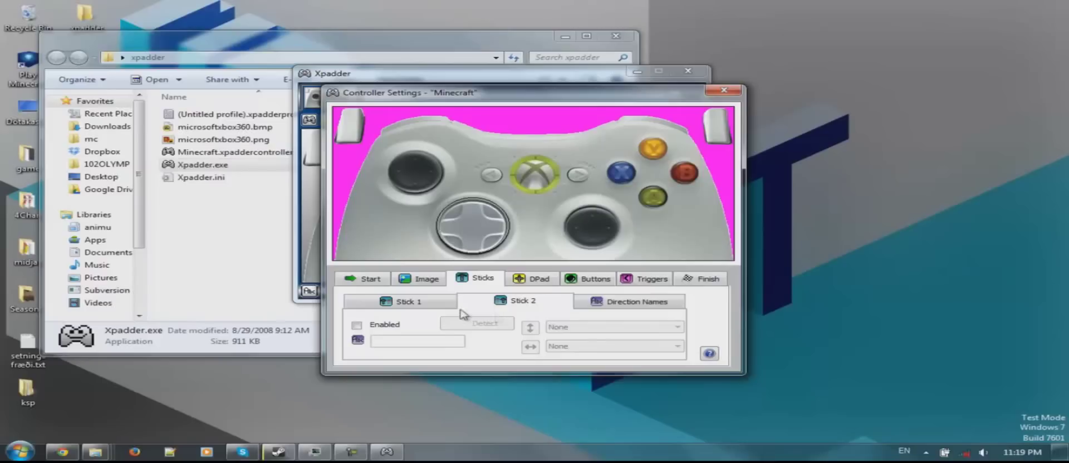
pyautogui.click(357, 326)
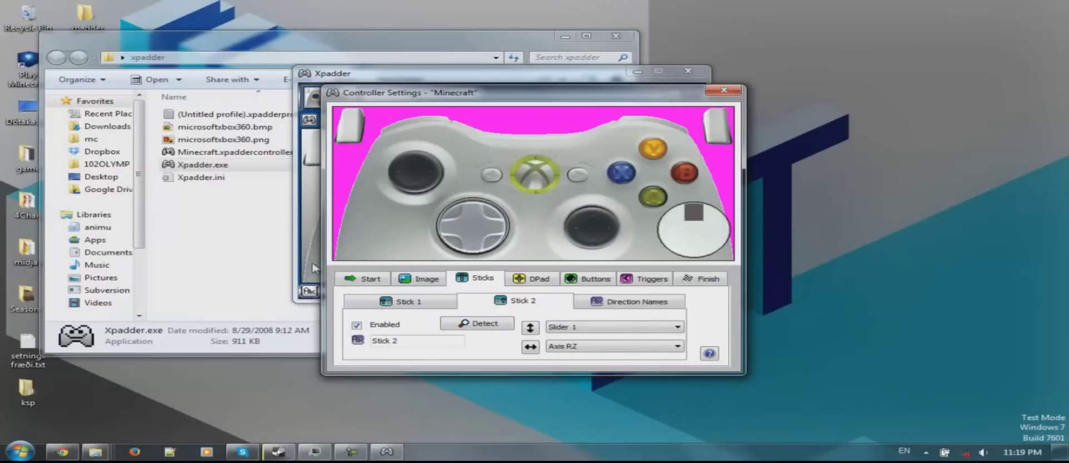
pyautogui.moveTo(698, 227); pyautogui.dragTo(597, 226)
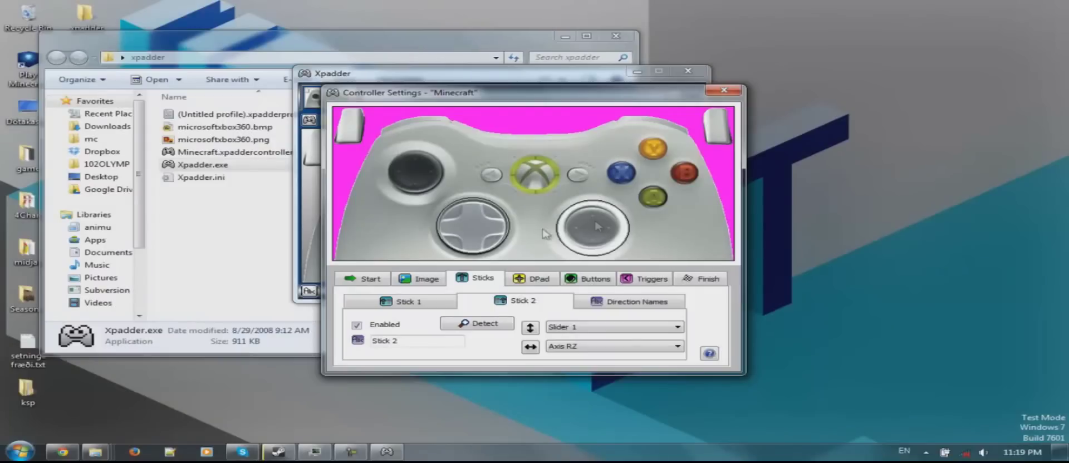
pyautogui.moveTo(489, 226); pyautogui.dragTo(432, 169)
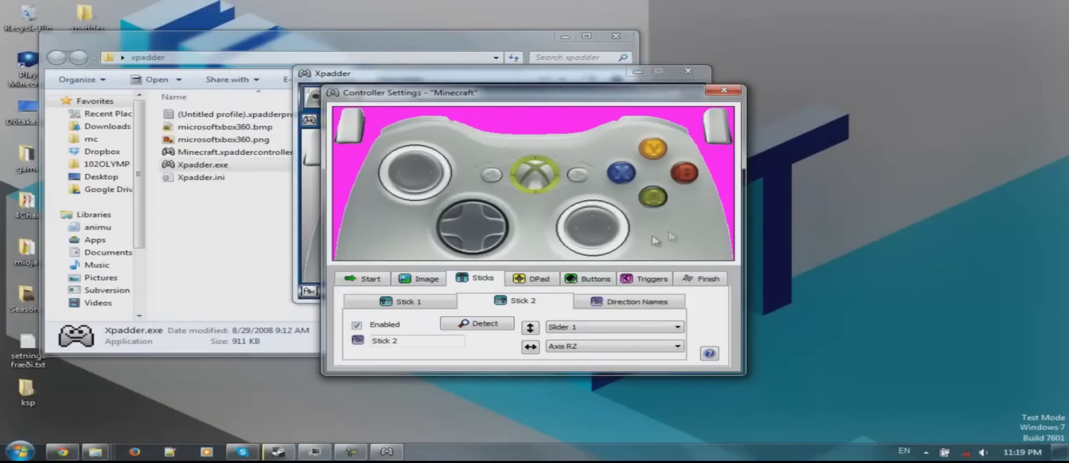
pyautogui.click(589, 301)
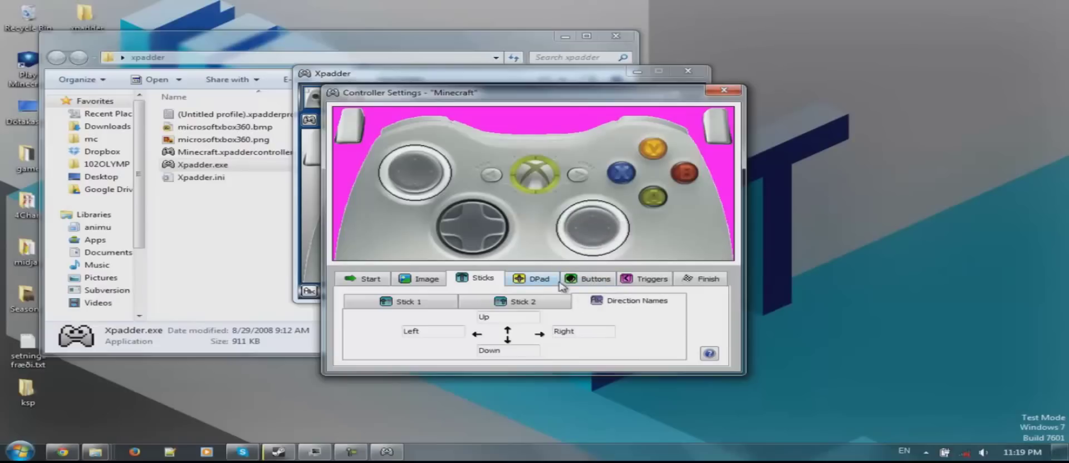
# Enable the D-pad, place its cross over the controller's D-pad, and add Button 9
pyautogui.click(526, 280)
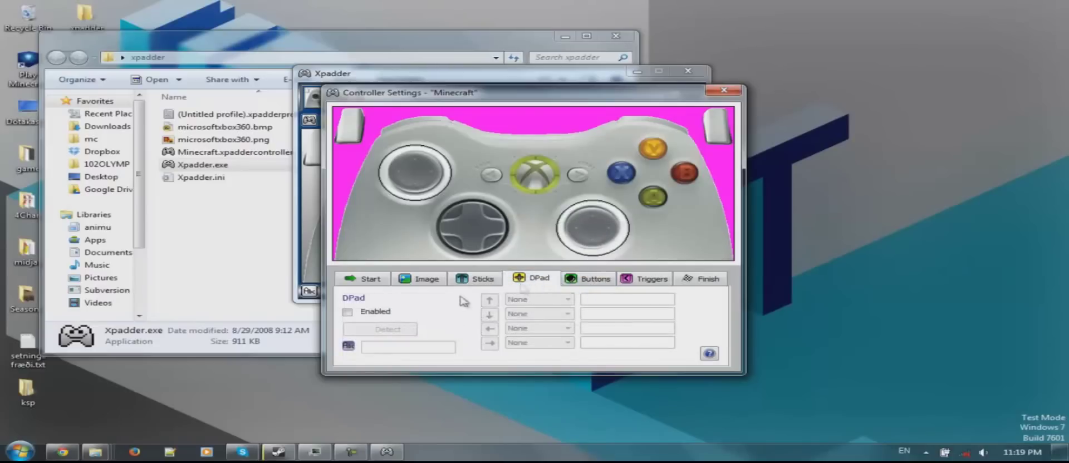
pyautogui.click(348, 312)
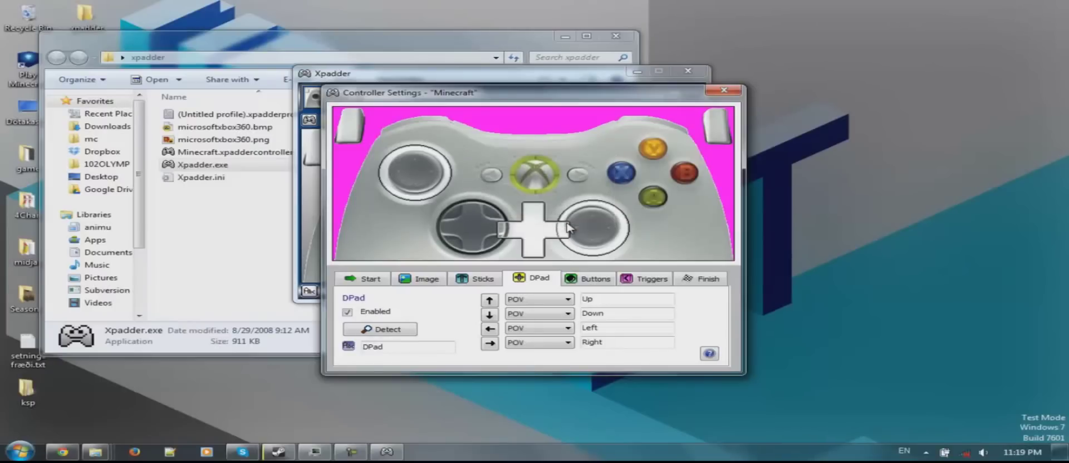
pyautogui.moveTo(532, 229); pyautogui.dragTo(472, 228)
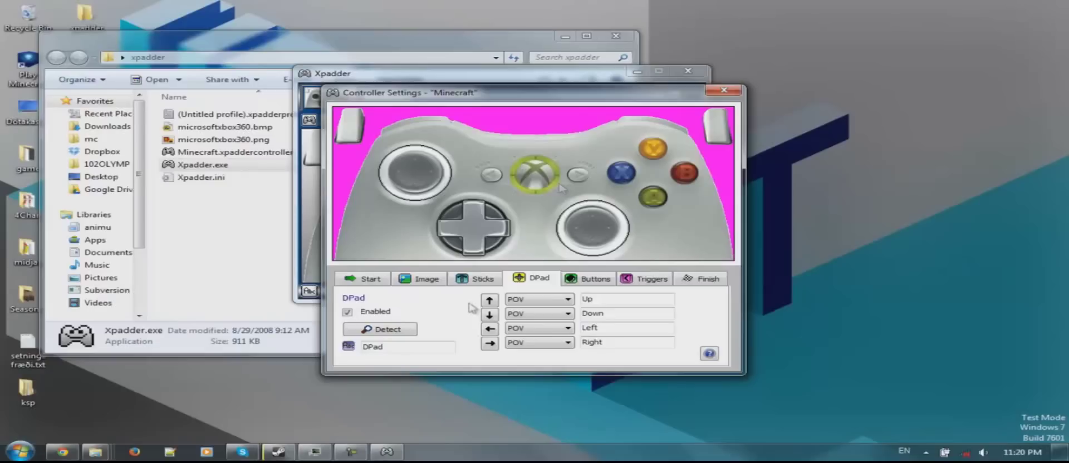
pyautogui.click(585, 280)
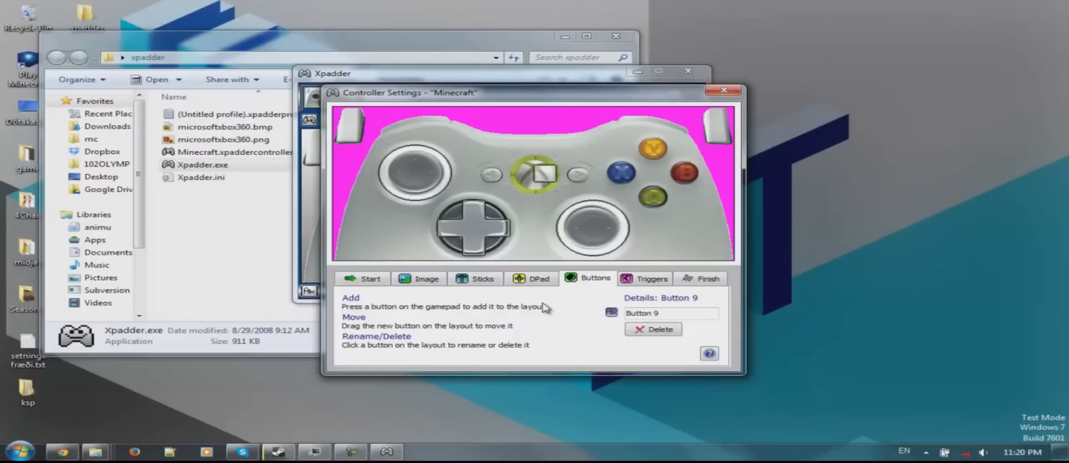
# Place button squares on Back, Start, A, B, Y and X (Buttons 9, 3, 4, 2 included)
pyautogui.moveTo(551, 178); pyautogui.dragTo(502, 182)
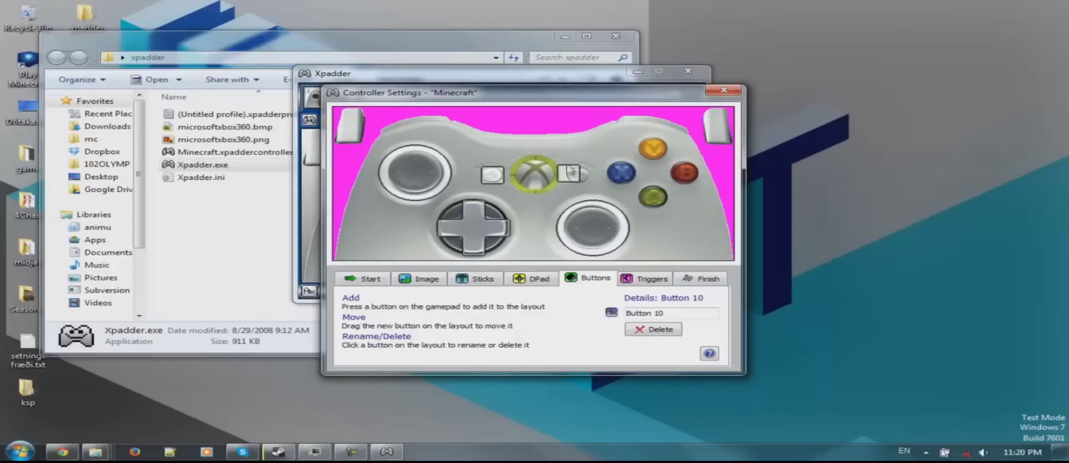
pyautogui.moveTo(570, 173); pyautogui.dragTo(577, 172)
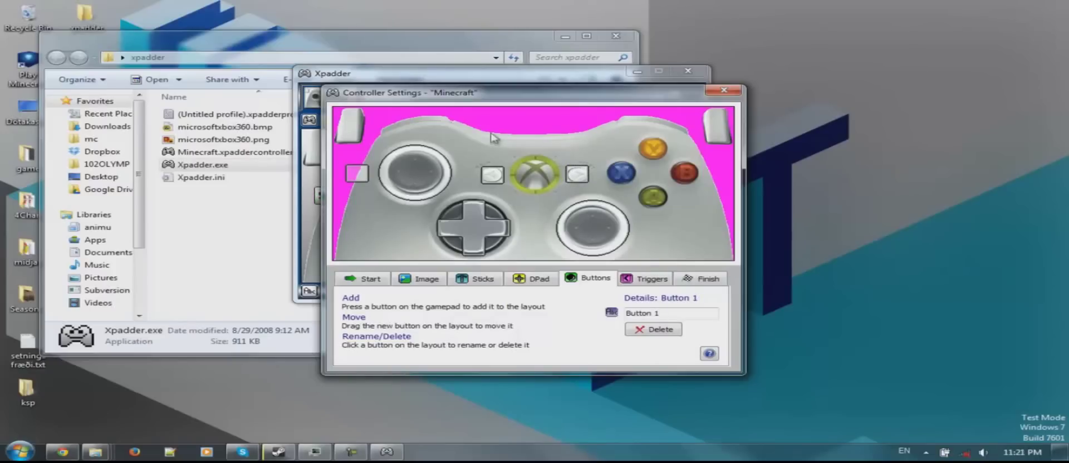
pyautogui.moveTo(369, 182); pyautogui.dragTo(666, 208)
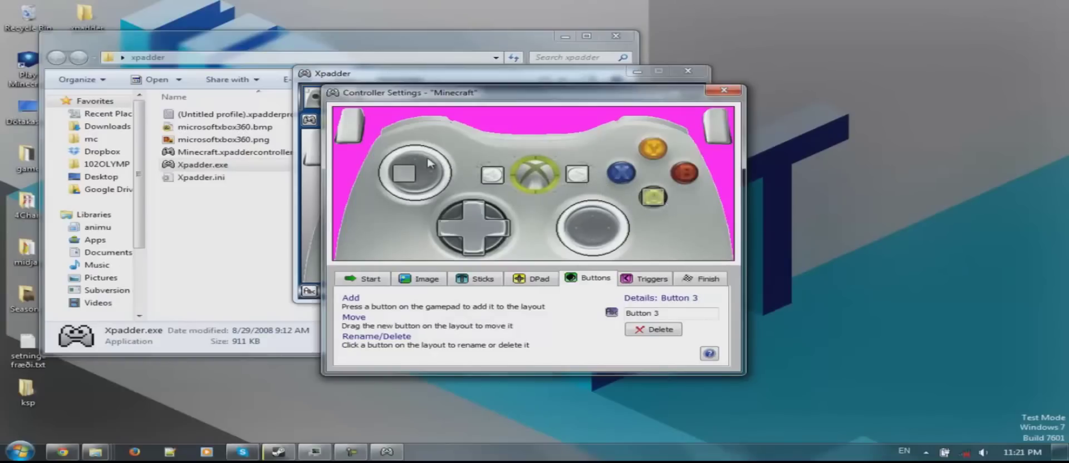
pyautogui.moveTo(416, 173); pyautogui.dragTo(694, 174)
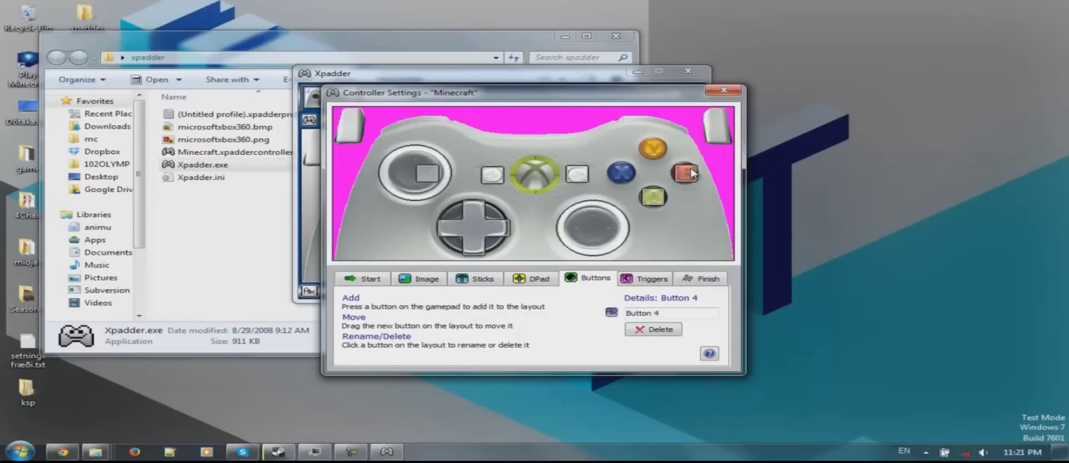
pyautogui.moveTo(423, 177); pyautogui.dragTo(653, 153)
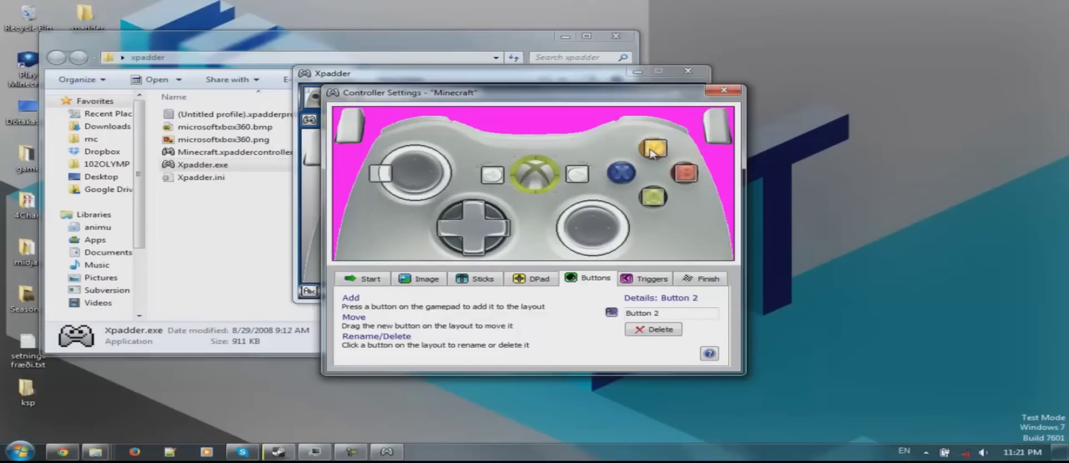
pyautogui.moveTo(381, 177); pyautogui.dragTo(625, 176)
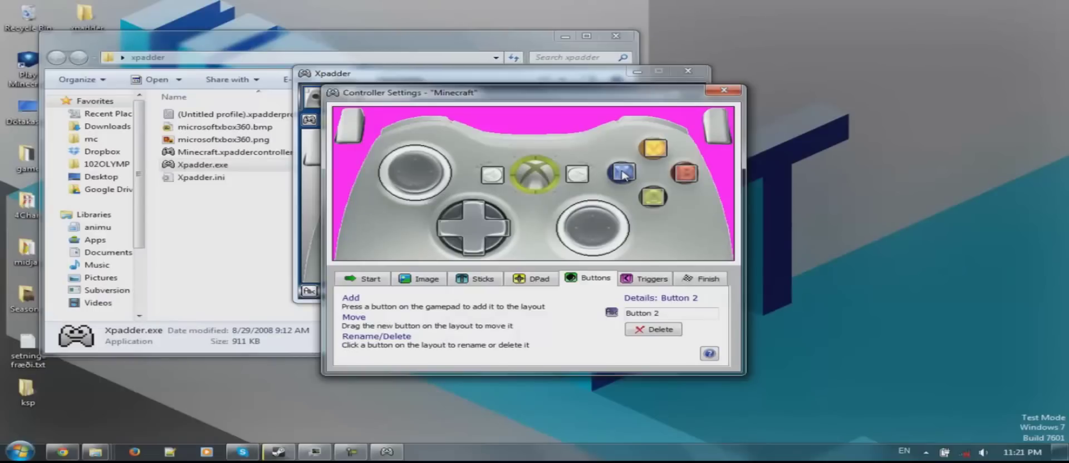
# Leave the analog triggers disabled and add Button 8 over the guide button
pyautogui.click(644, 284)
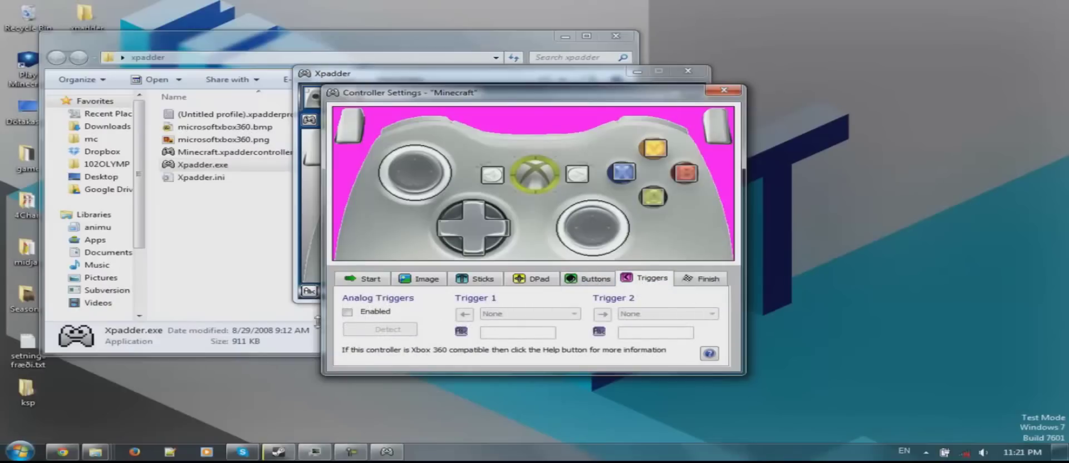
pyautogui.click(594, 280)
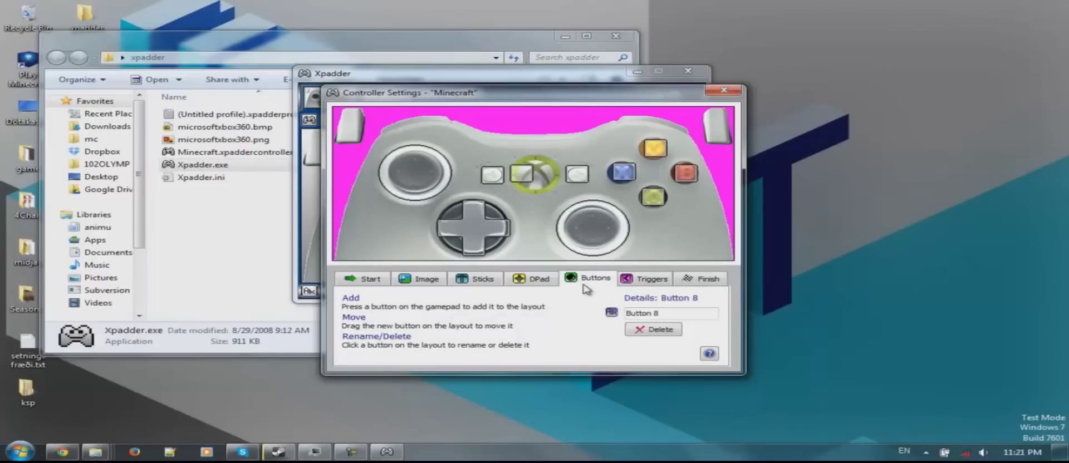
# Place Buttons 8 and 6 on the right and left shoulders, Buttons 7 and 5 on the bumpers
pyautogui.moveTo(523, 174)
pyautogui.mouseDown()
pyautogui.moveTo(706, 141)
pyautogui.moveTo(718, 118)
pyautogui.mouseUp()
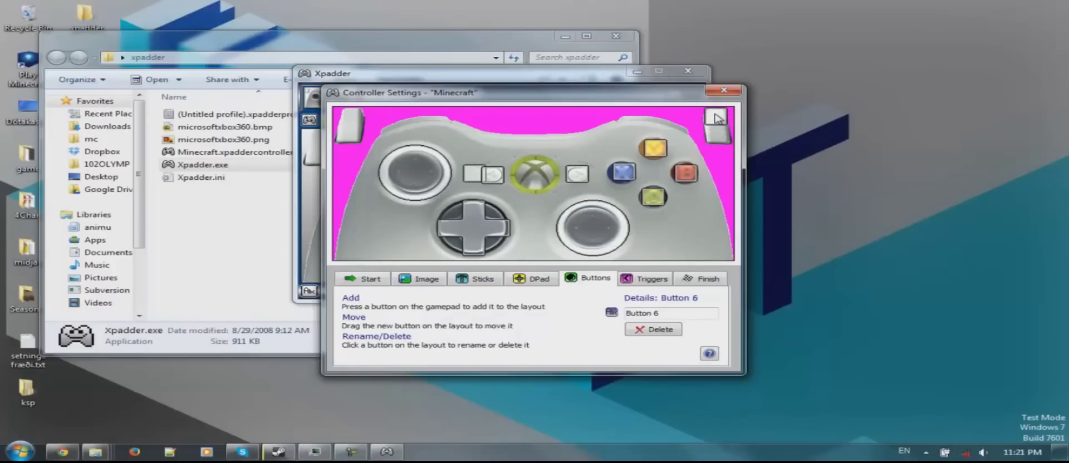
pyautogui.moveTo(473, 173)
pyautogui.mouseDown()
pyautogui.moveTo(419, 127)
pyautogui.moveTo(349, 121)
pyautogui.mouseUp()
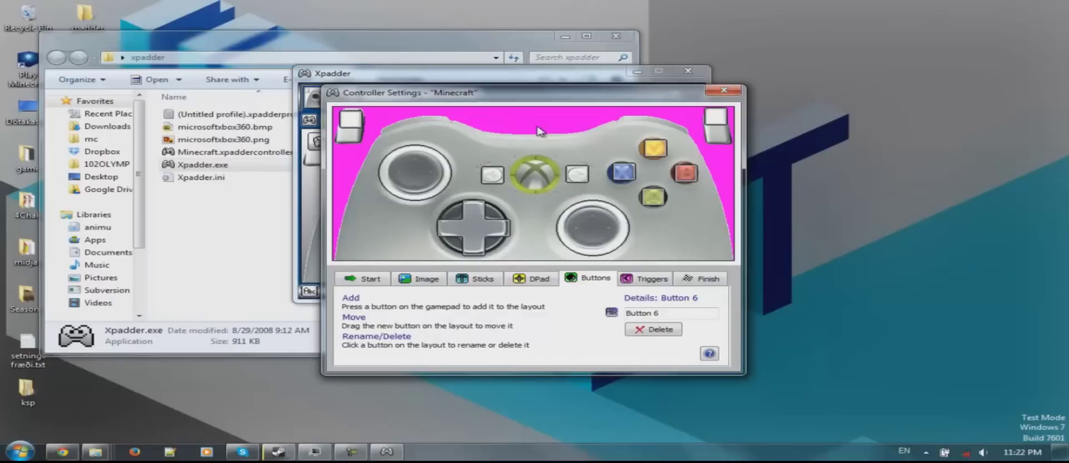
pyautogui.moveTo(494, 174)
pyautogui.mouseDown()
pyautogui.moveTo(585, 137)
pyautogui.moveTo(656, 123)
pyautogui.mouseUp()
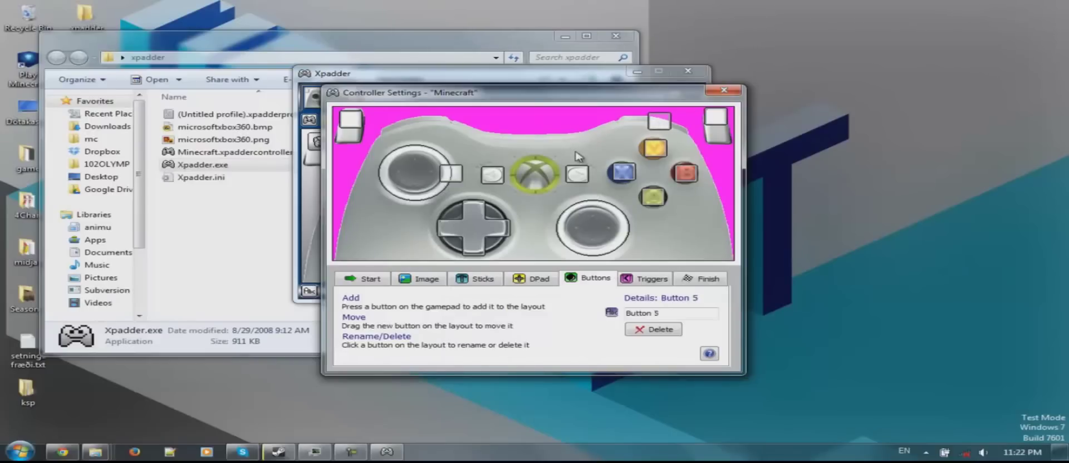
pyautogui.moveTo(454, 173)
pyautogui.mouseDown()
pyautogui.moveTo(428, 116)
pyautogui.moveTo(414, 122)
pyautogui.mouseUp()
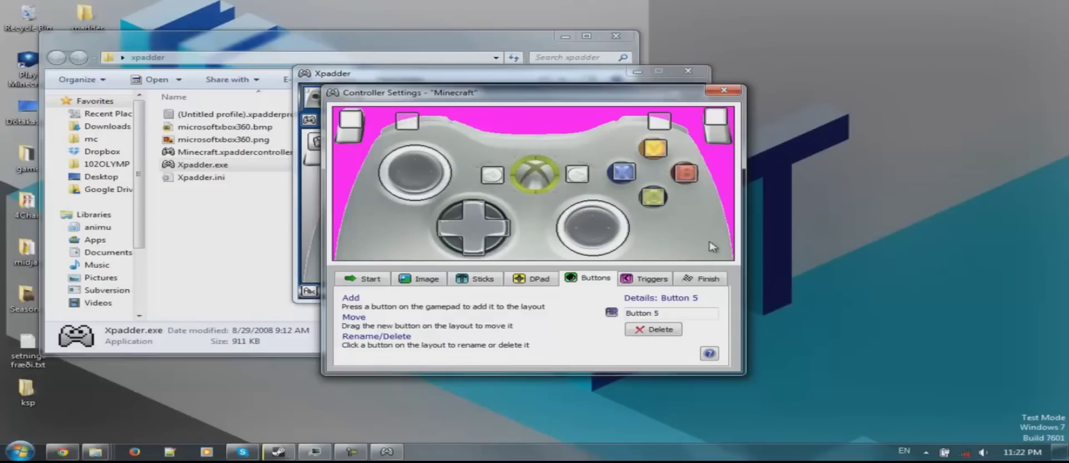